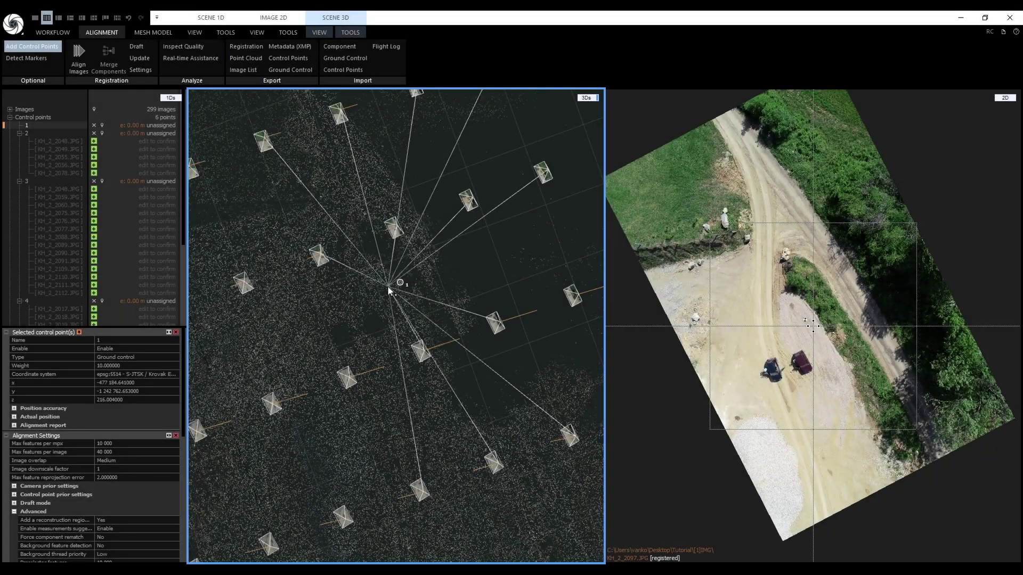
Step: Examine the location of control point 1 in the sparse point cloud and in image KH_2_2097.JPG
{"action": "scroll", "coordinate": [381, 283], "scroll_direction": "up", "scroll_amount": 5}
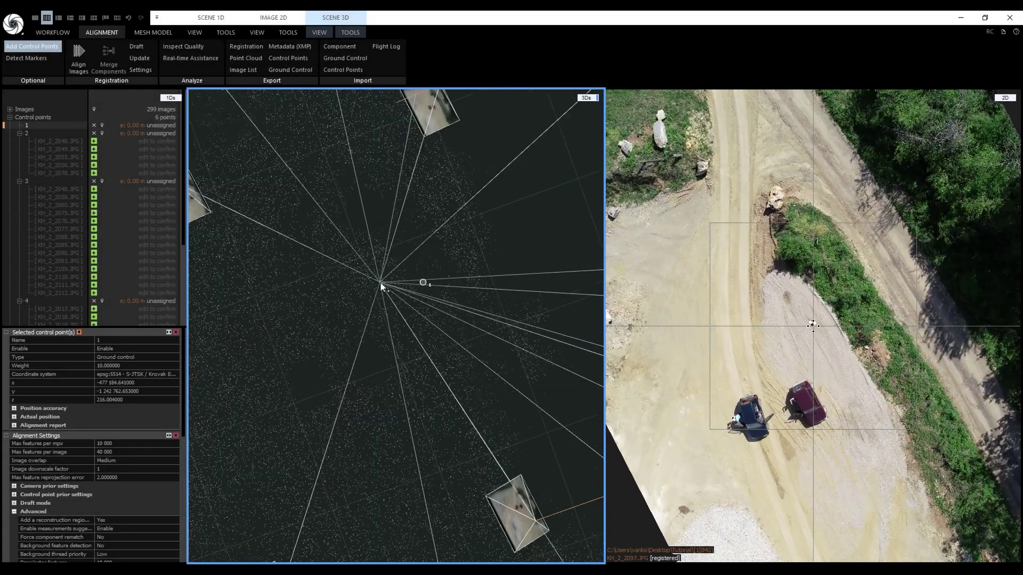
{"action": "scroll", "coordinate": [379, 278], "scroll_direction": "up", "scroll_amount": 5}
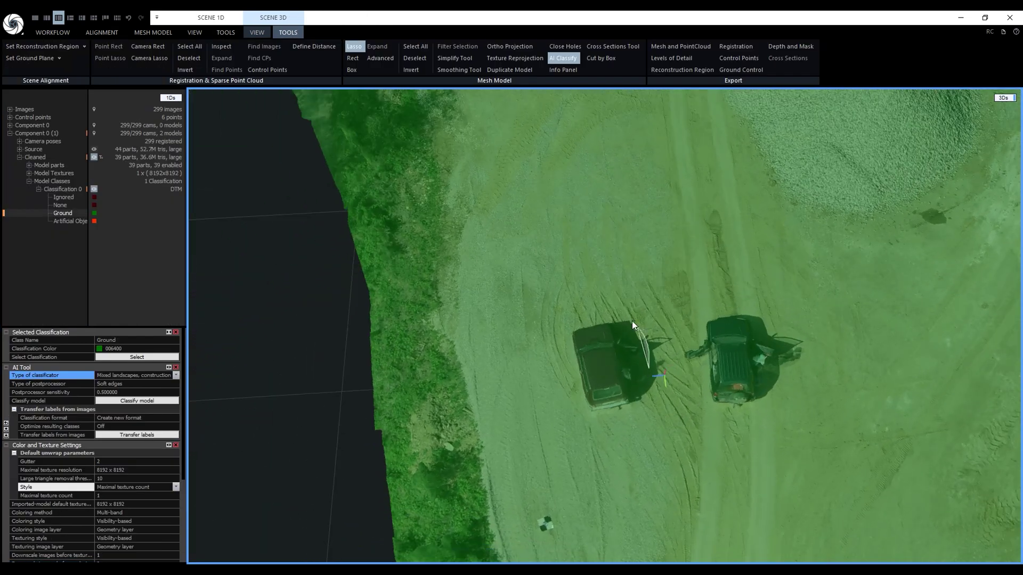
Step: Lasso-select the two parked cars on the classified Cleaned model
{"action": "mouse_move", "coordinate": [632, 321]}
{"action": "left_mouse_down"}
{"action": "mouse_move", "coordinate": [564, 382]}
{"action": "mouse_move", "coordinate": [596, 428]}
{"action": "mouse_move", "coordinate": [647, 391]}
{"action": "left_mouse_up"}
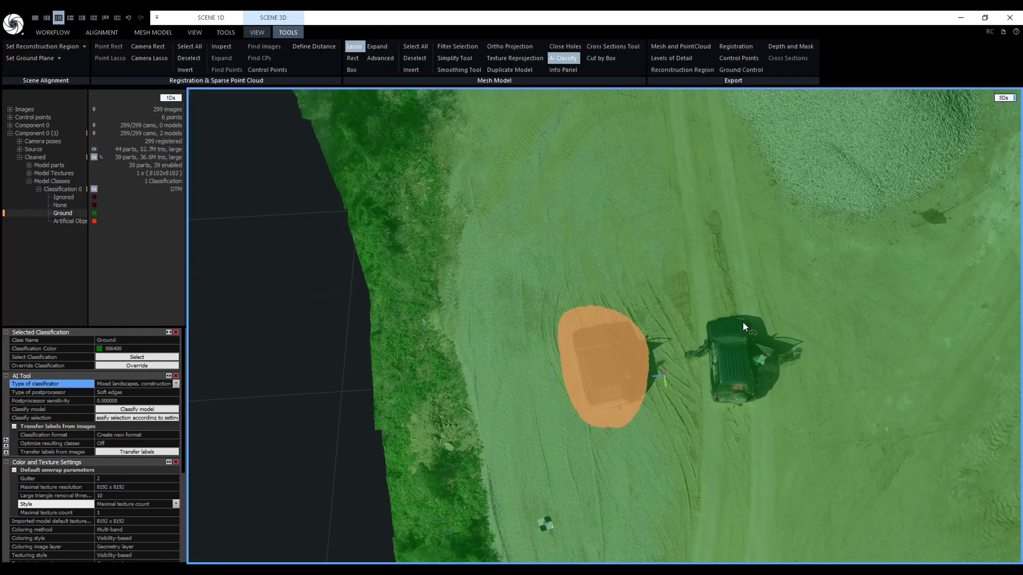
{"action": "mouse_move", "coordinate": [753, 308]}
{"action": "left_mouse_down"}
{"action": "mouse_move", "coordinate": [697, 320]}
{"action": "mouse_move", "coordinate": [675, 351]}
{"action": "mouse_move", "coordinate": [703, 402]}
{"action": "mouse_move", "coordinate": [737, 417]}
{"action": "mouse_move", "coordinate": [760, 406]}
{"action": "mouse_move", "coordinate": [782, 348]}
{"action": "left_mouse_up"}
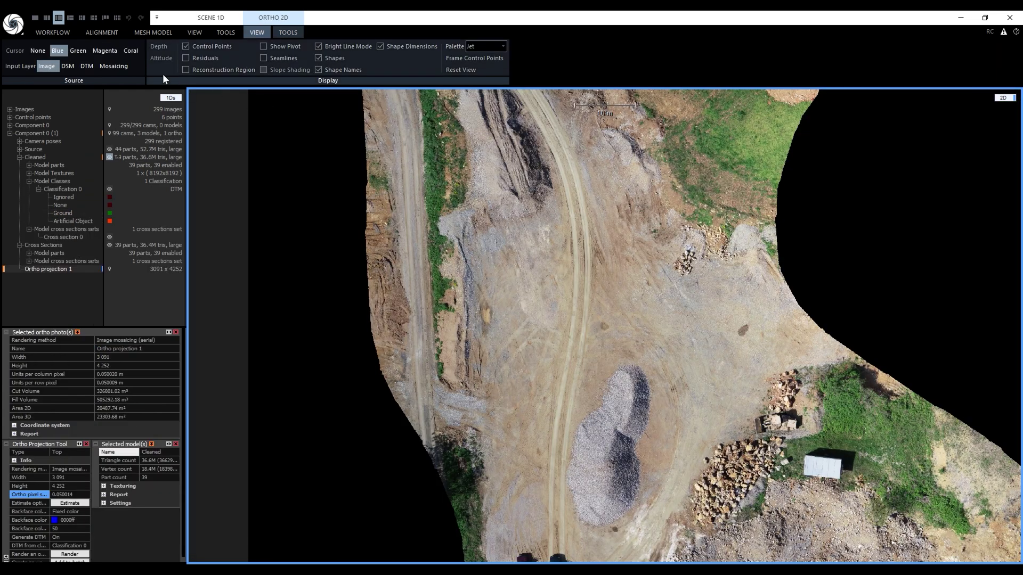
Step: Compare the DSM and DTM layers of Ortho projection 1 around the gravel pile and the cars
{"action": "left_click", "coordinate": [68, 66]}
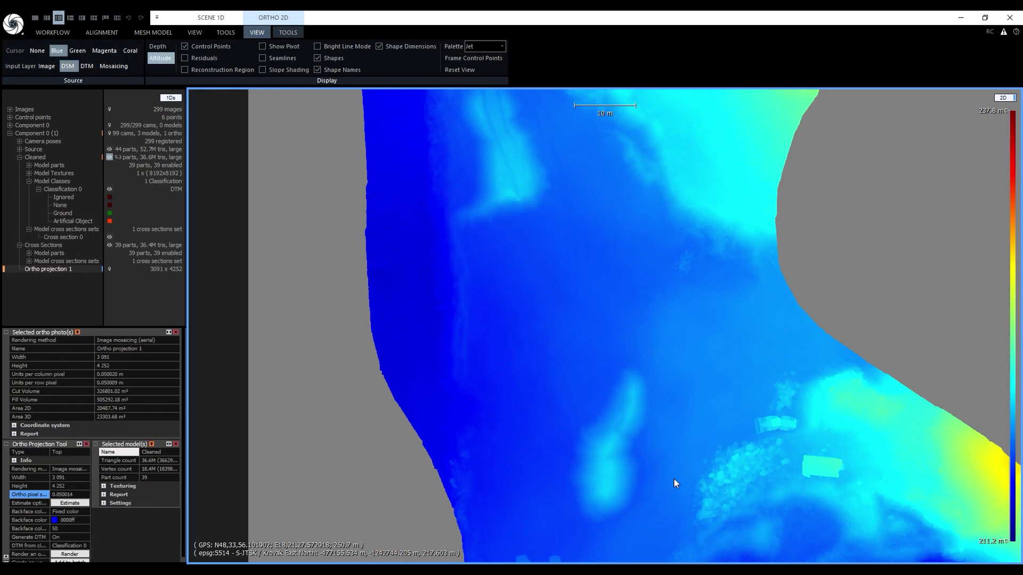
{"action": "left_click_drag", "start_coordinate": [673, 479], "coordinate": [672, 305]}
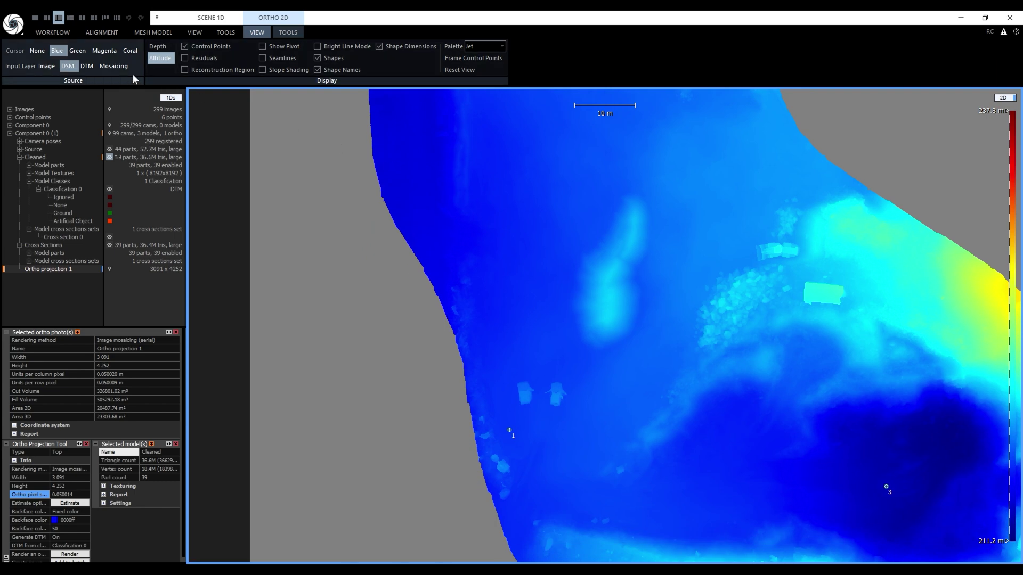
{"action": "left_click", "coordinate": [94, 66]}
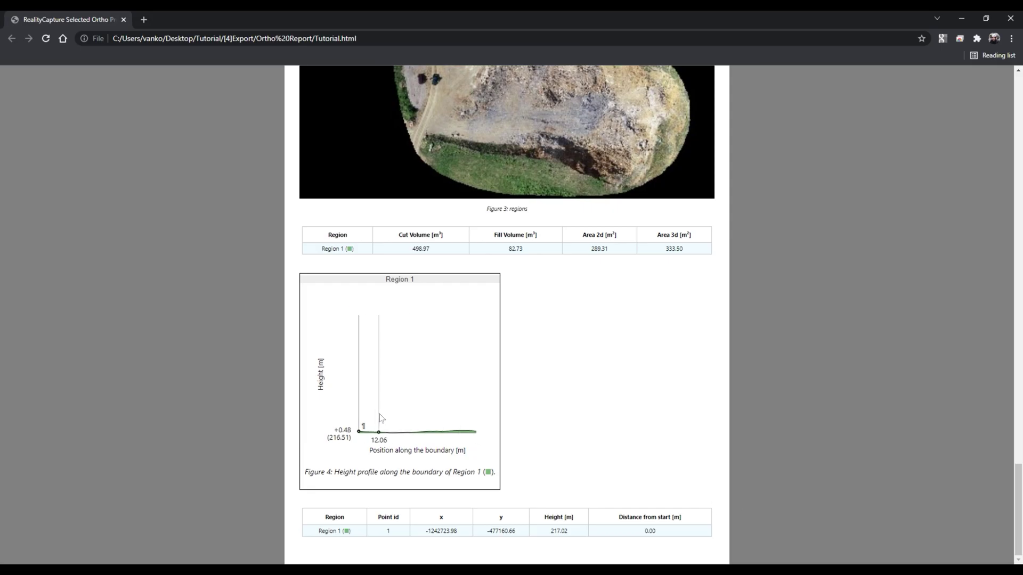
Step: Check the Region 1 height profile in the browser's ortho report and view the cross-section polylines in CloudCompare
{"action": "left_click", "coordinate": [382, 413]}
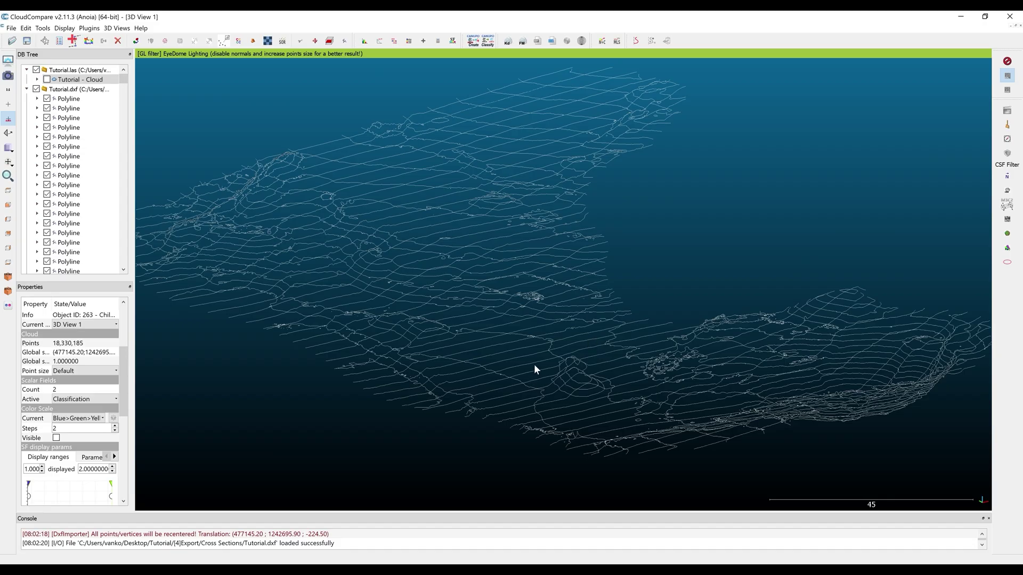
{"action": "left_click_drag", "start_coordinate": [535, 369], "coordinate": [511, 372]}
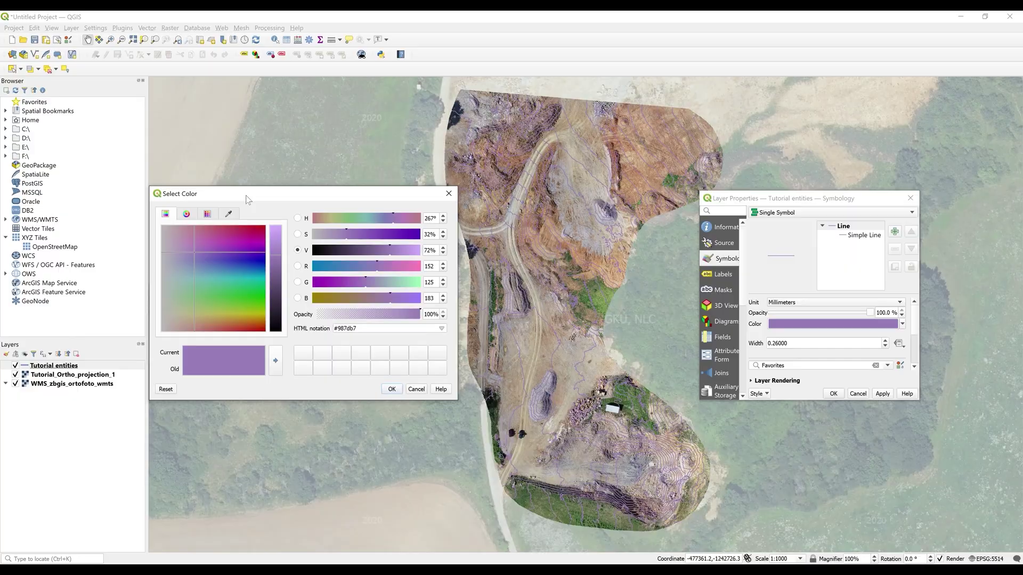
Step: In QGIS, pick a new line colour at 100% value for the Tutorial entities layer
{"action": "left_click", "coordinate": [275, 252]}
{"action": "left_click_drag", "start_coordinate": [275, 253], "coordinate": [278, 227]}
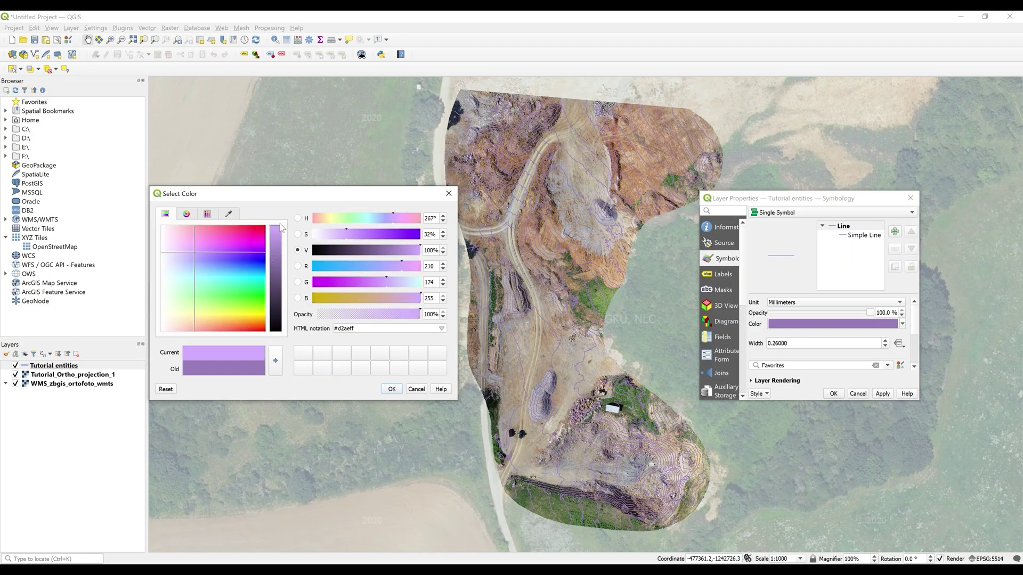
{"action": "left_click_drag", "start_coordinate": [223, 256], "coordinate": [264, 375]}
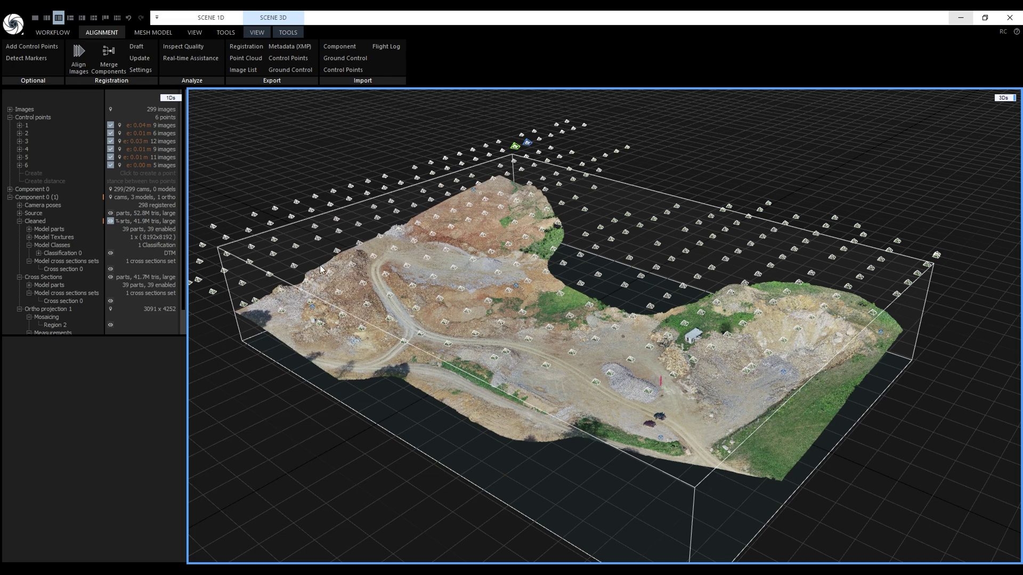
Step: In RealityCapture, show Classification 0 and Cross section 0 on the Cleaned model and view the two cars up close
{"action": "scroll", "coordinate": [713, 404], "scroll_direction": "up", "scroll_amount": 5}
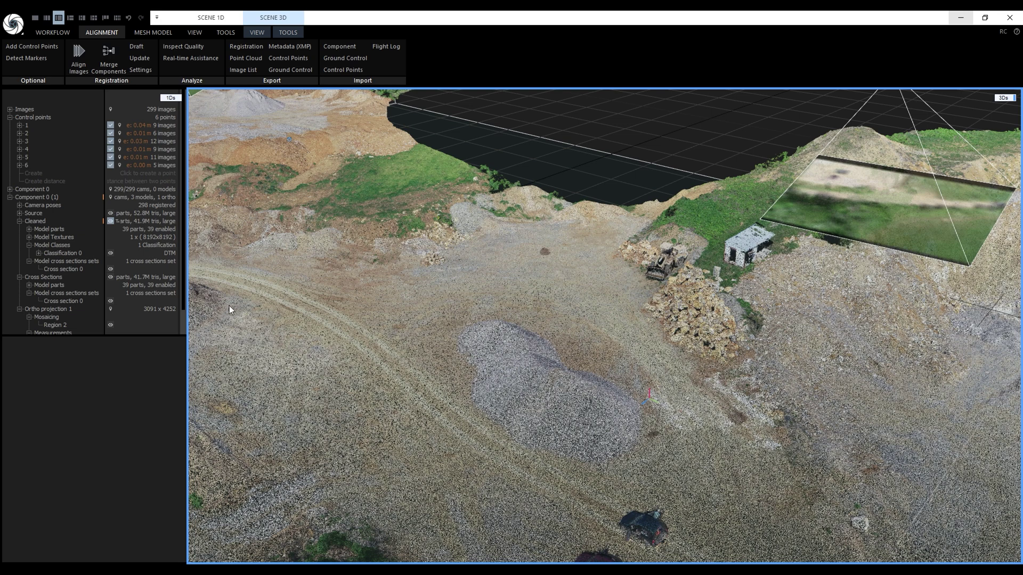
{"action": "left_click", "coordinate": [111, 253]}
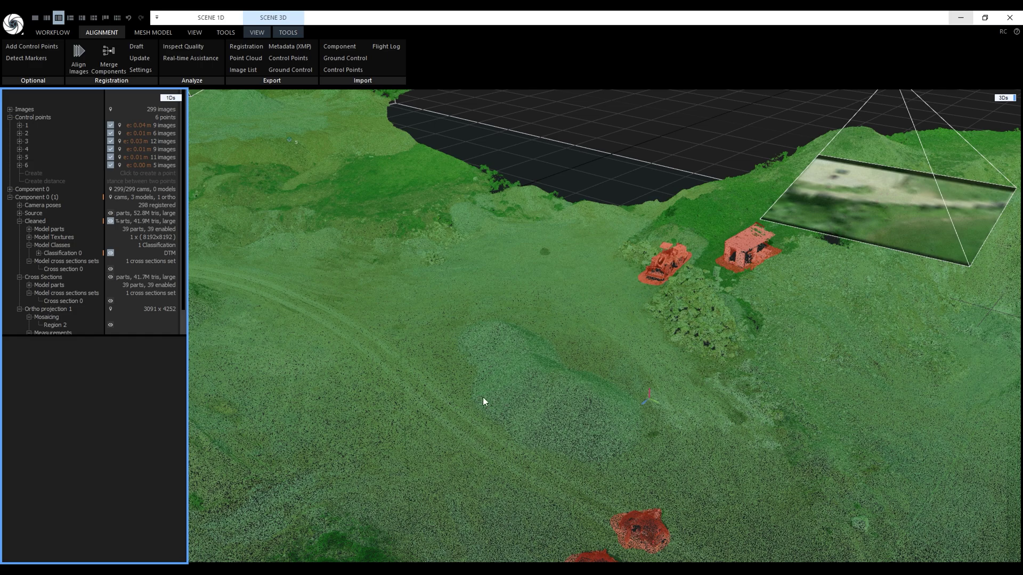
{"action": "left_click", "coordinate": [112, 270]}
{"action": "left_click_drag", "start_coordinate": [548, 491], "coordinate": [500, 401]}
{"action": "scroll", "coordinate": [539, 449], "scroll_direction": "up", "scroll_amount": 4}
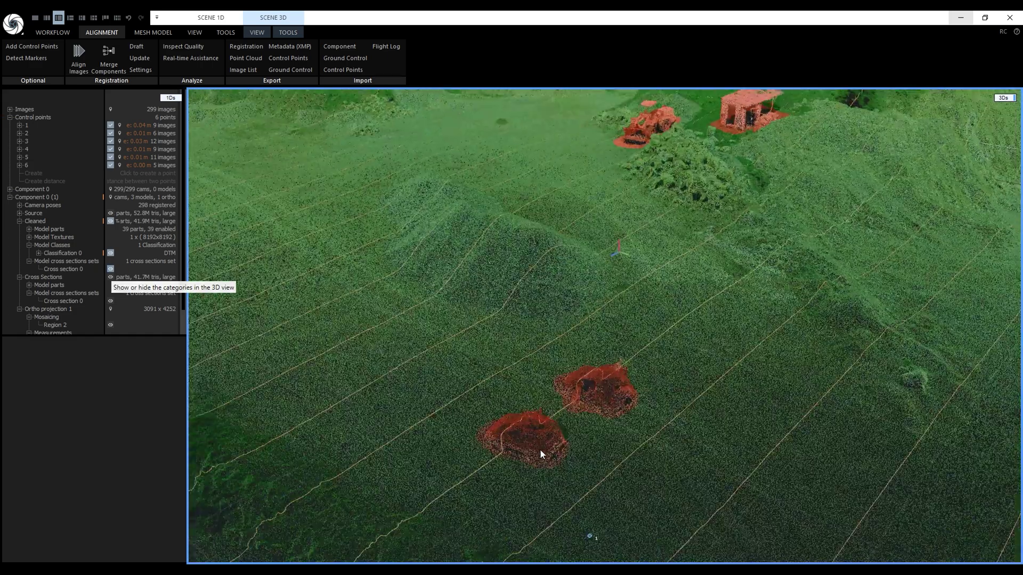
{"action": "scroll", "coordinate": [540, 451], "scroll_direction": "up", "scroll_amount": 2}
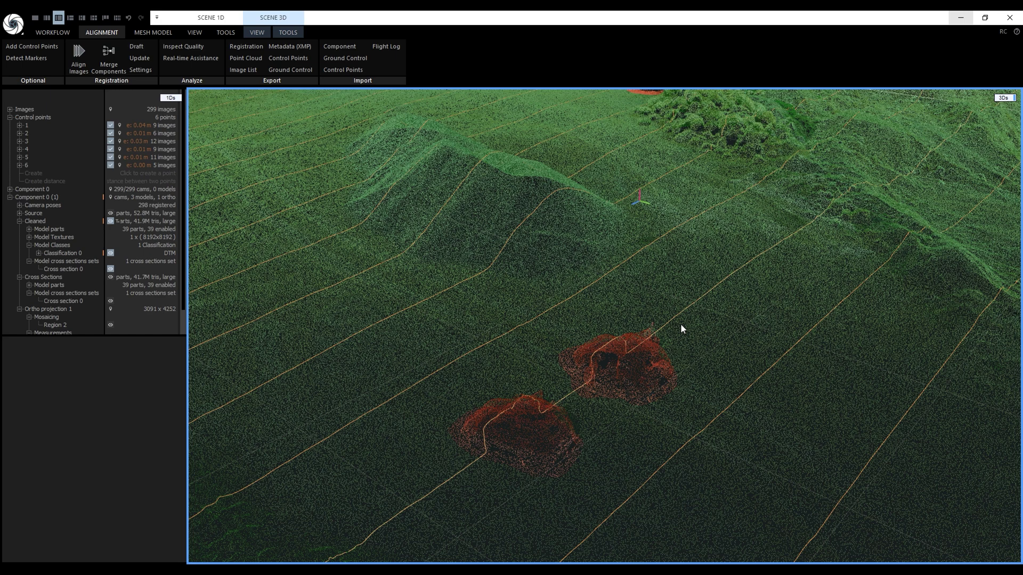
Step: Display the Cross Sections model together with its own Cross section 0
{"action": "left_click", "coordinate": [111, 277]}
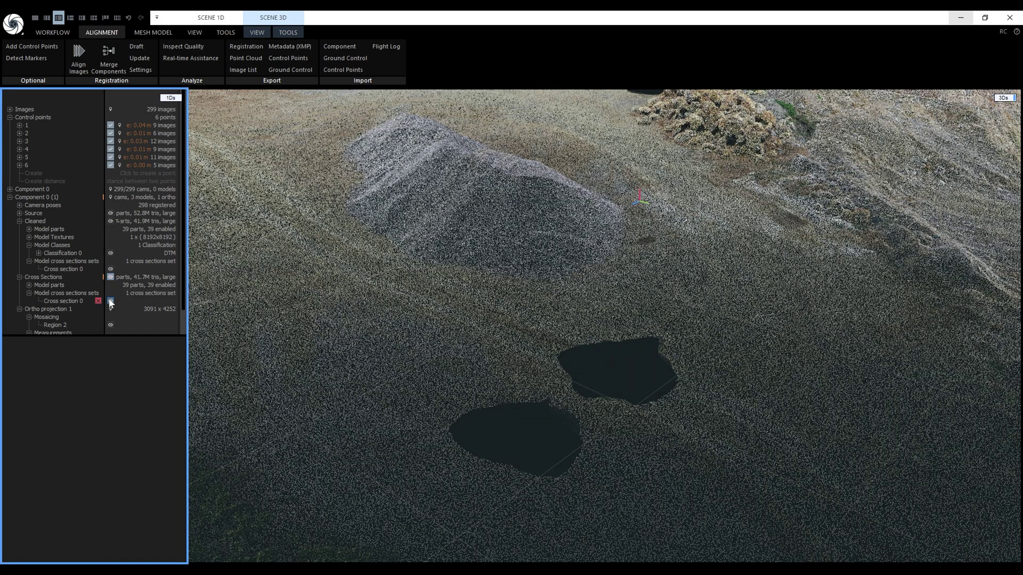
{"action": "left_click", "coordinate": [111, 301]}
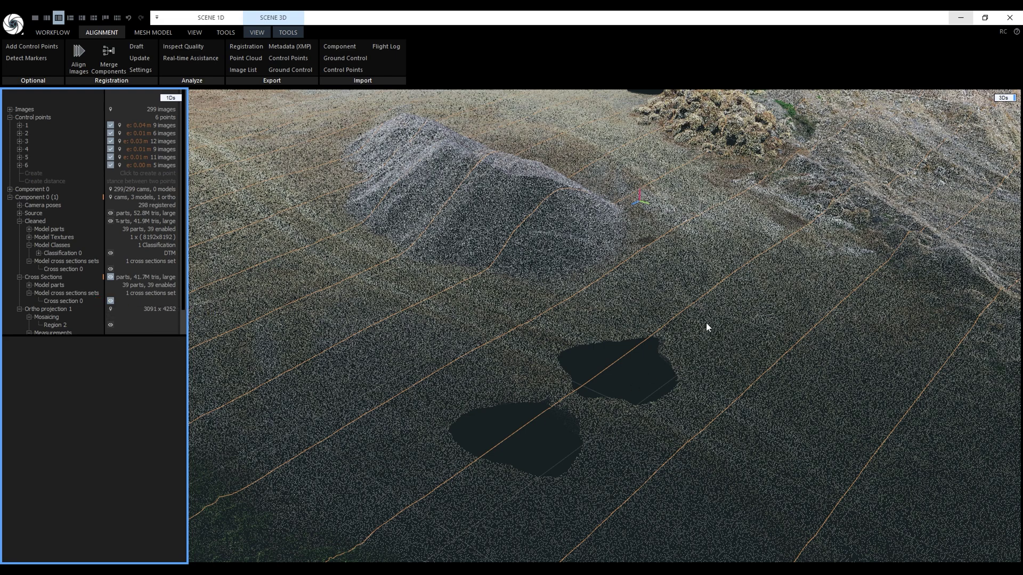
Step: Change the 3D view to a 2D view and display Ortho projection 1 in it
{"action": "left_click", "coordinate": [1004, 98]}
{"action": "left_click", "coordinate": [1005, 113]}
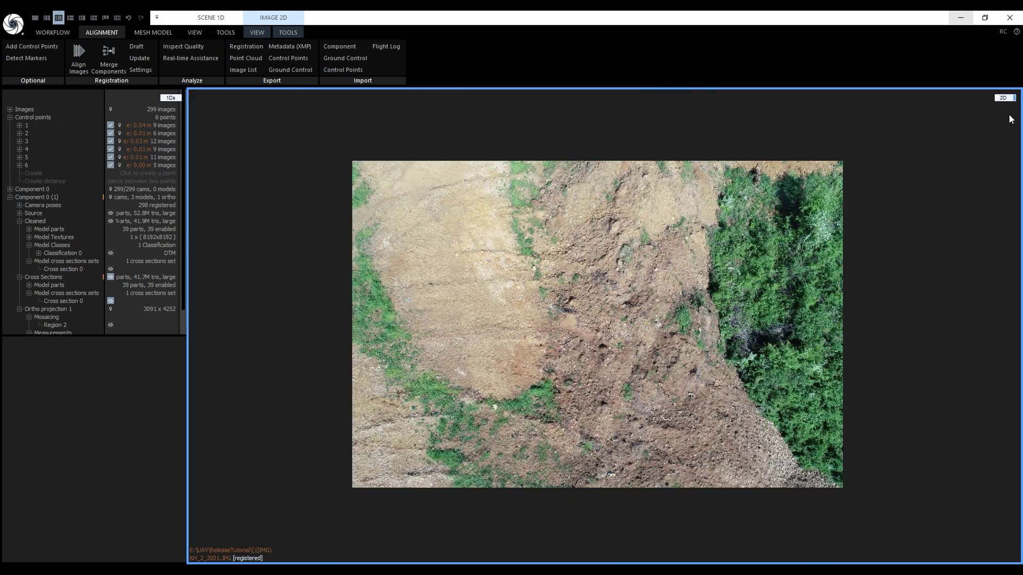
{"action": "left_click", "coordinate": [49, 309]}
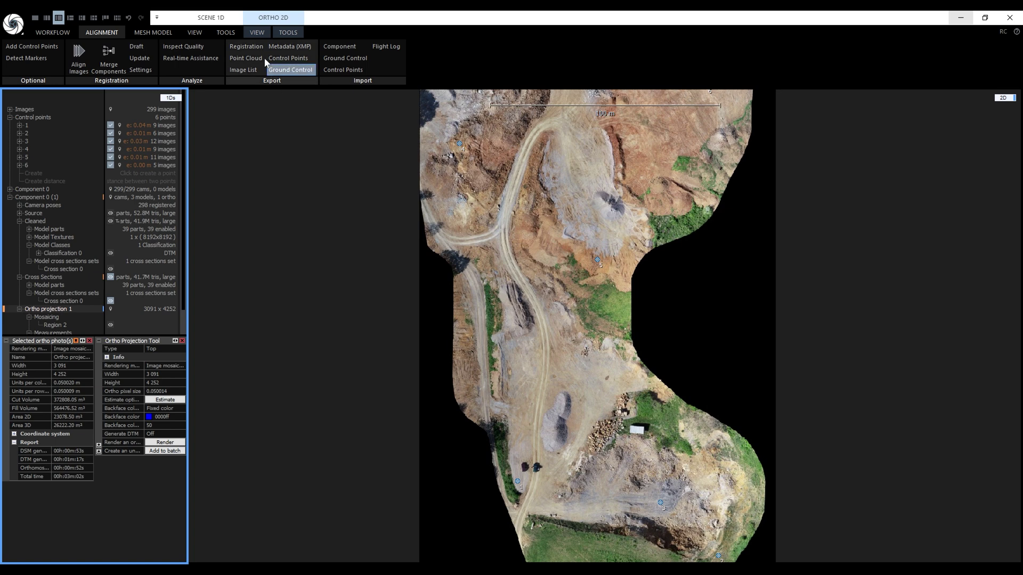
Step: View Ortho projection 1 as DSM and as DTM
{"action": "left_click", "coordinate": [257, 32]}
{"action": "left_click", "coordinate": [67, 66]}
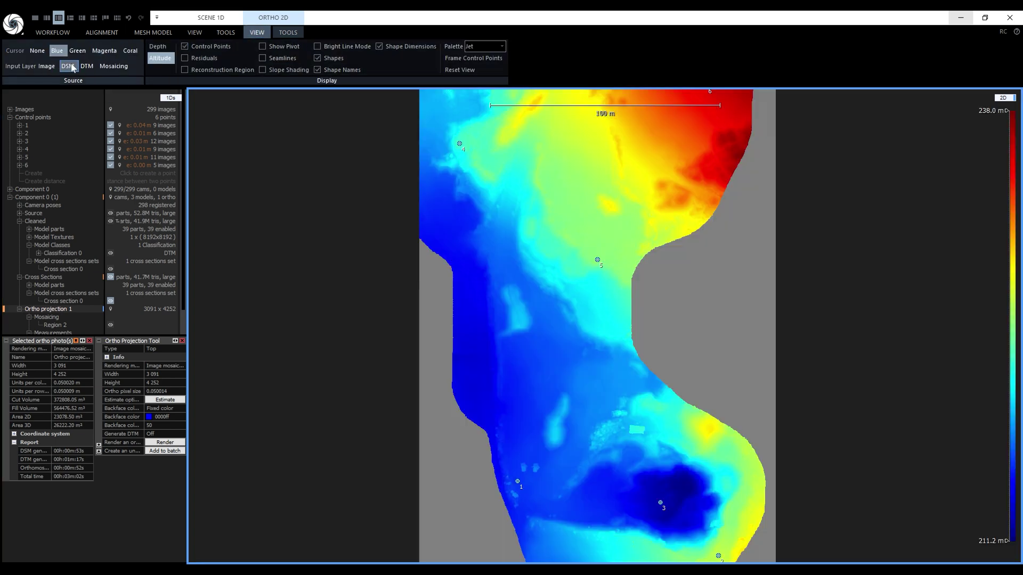
{"action": "left_click", "coordinate": [87, 66]}
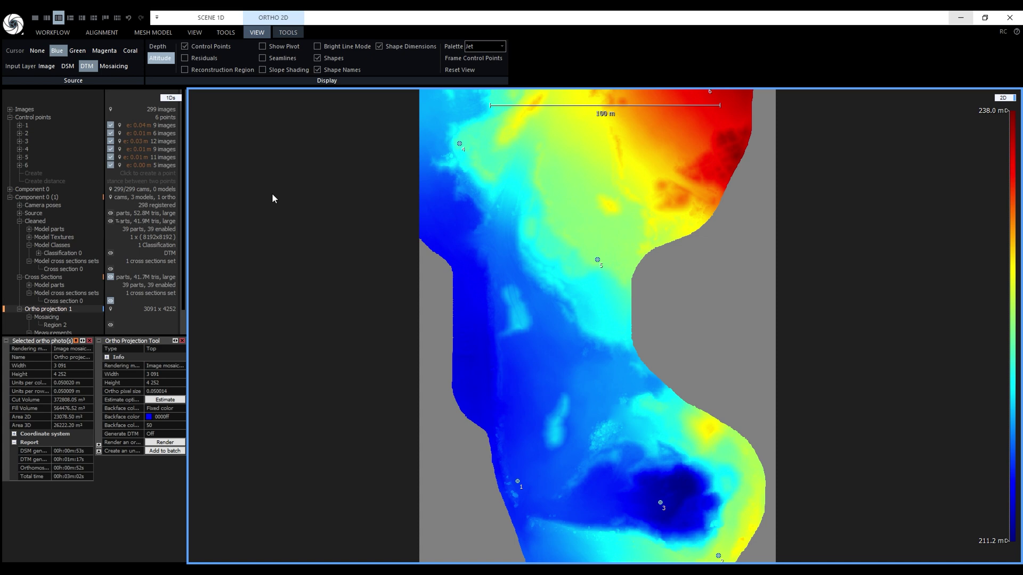
Step: Show the Contours 0 set over the DTM and examine the contour lines around the gravel pile
{"action": "scroll", "coordinate": [80, 303], "scroll_direction": "down", "scroll_amount": 1}
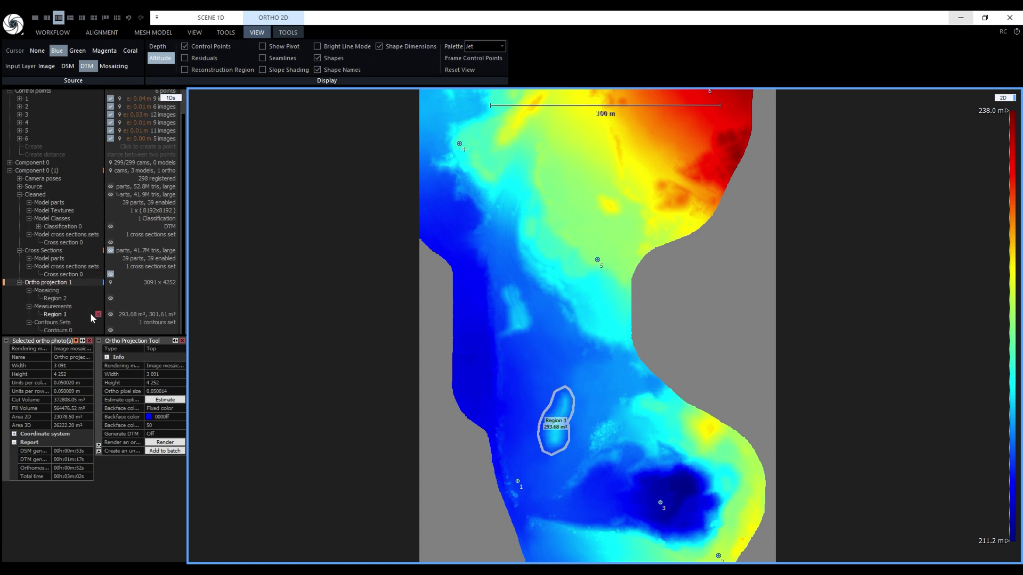
{"action": "left_click", "coordinate": [110, 330]}
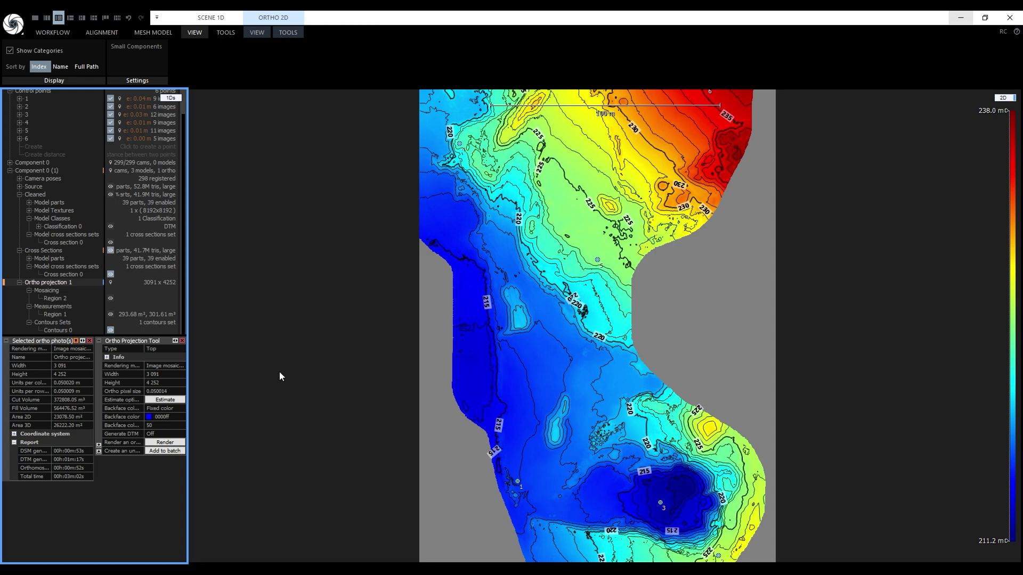
{"action": "scroll", "coordinate": [563, 447], "scroll_direction": "up", "scroll_amount": 10}
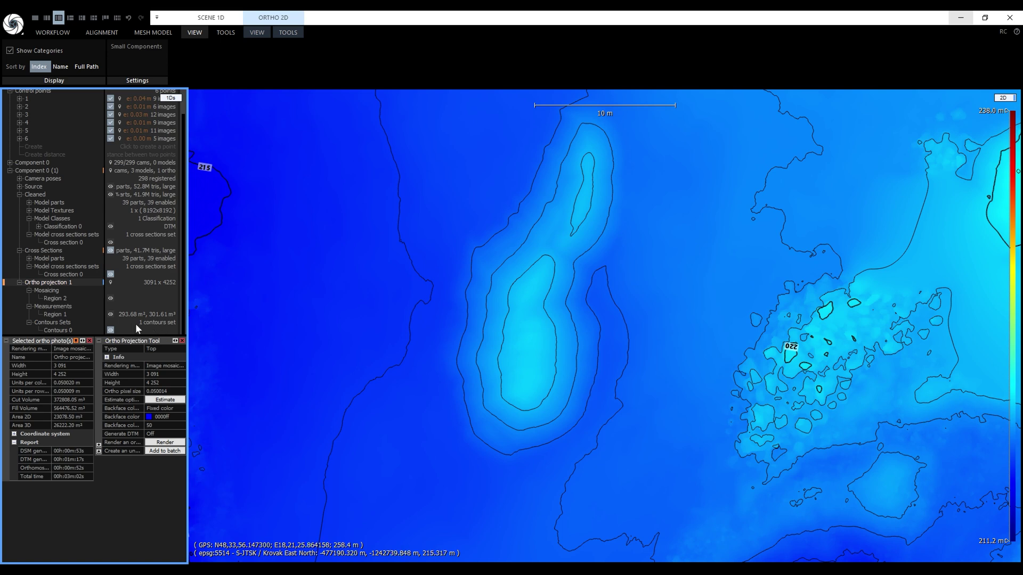
Step: Show the Region 1 measurement and stretch the height scale of its boundary profile
{"action": "left_click", "coordinate": [111, 314]}
{"action": "left_click", "coordinate": [62, 314]}
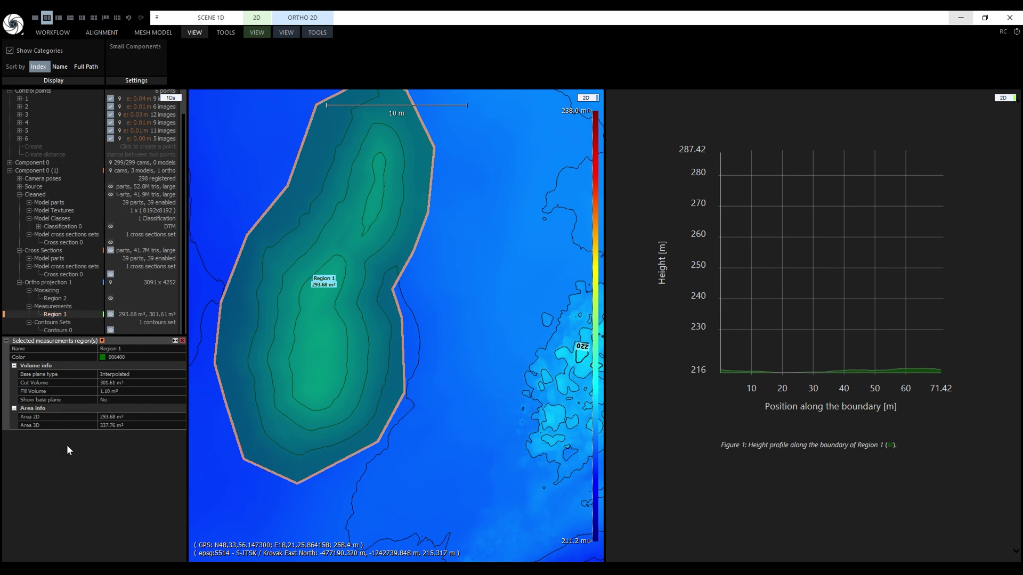
{"action": "left_click", "coordinate": [832, 334]}
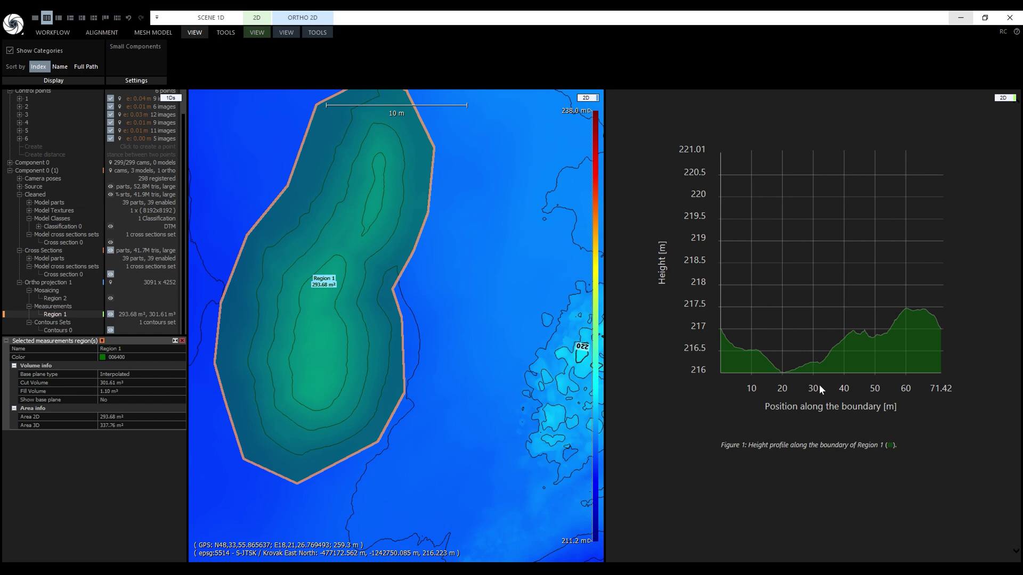
Step: Display the orthophoto's Image layer and bring up mosaicing Region 2
{"action": "left_click", "coordinate": [548, 288]}
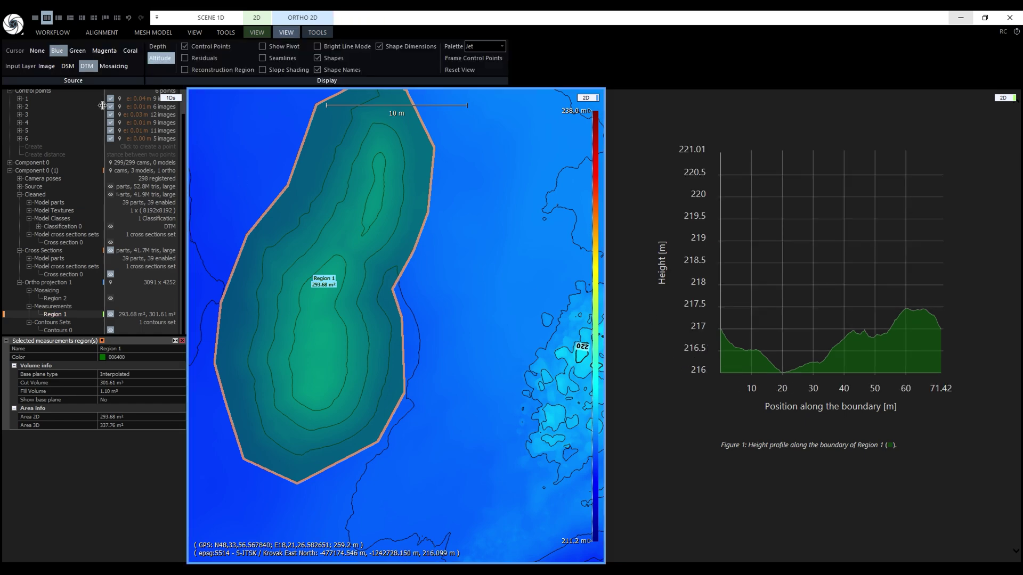
{"action": "left_click", "coordinate": [46, 66]}
{"action": "left_click", "coordinate": [87, 299]}
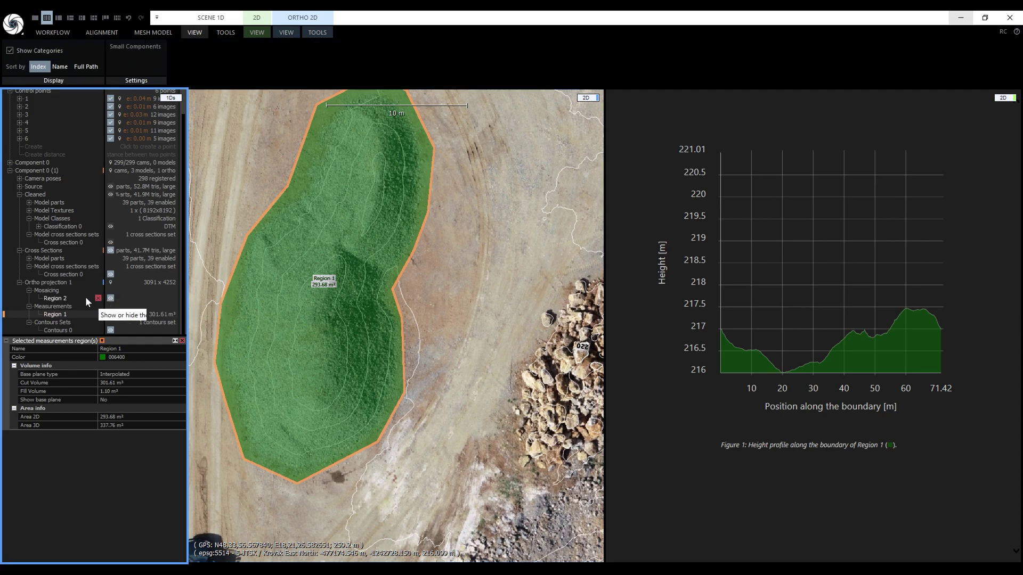
{"action": "double_click", "coordinate": [75, 298]}
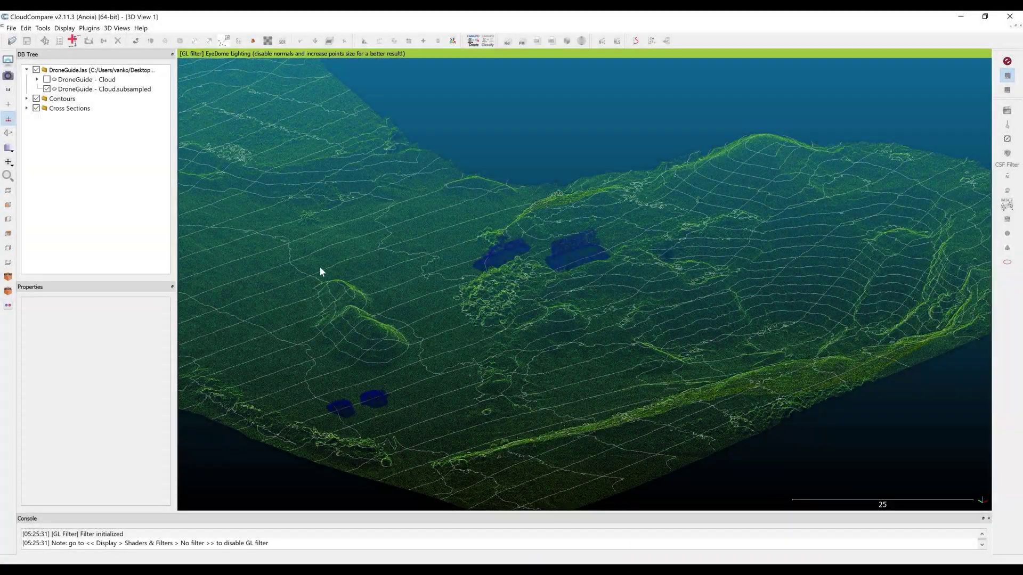
Step: In CloudCompare, inspect the DroneGuide point cloud with its contours and cross sections around the quarry
{"action": "left_click_drag", "start_coordinate": [358, 257], "coordinate": [370, 244]}
{"action": "scroll", "coordinate": [406, 359], "scroll_direction": "up", "scroll_amount": 2}
{"action": "scroll", "coordinate": [458, 356], "scroll_direction": "up", "scroll_amount": 2}
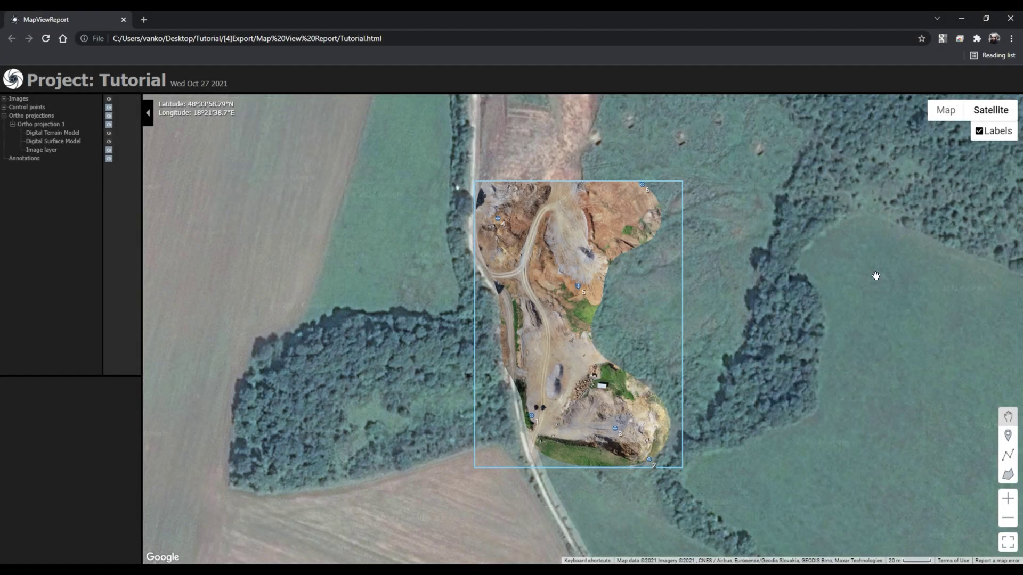
Step: In the browser's Map View report, show the image positions and the Digital Surface Model
{"action": "left_click", "coordinate": [108, 101]}
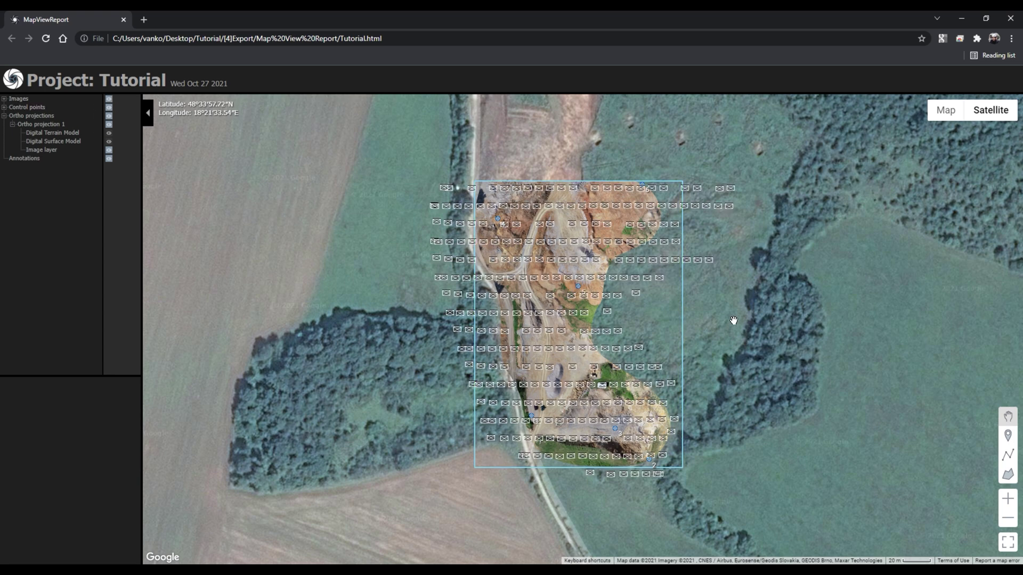
{"action": "left_click", "coordinate": [109, 142]}
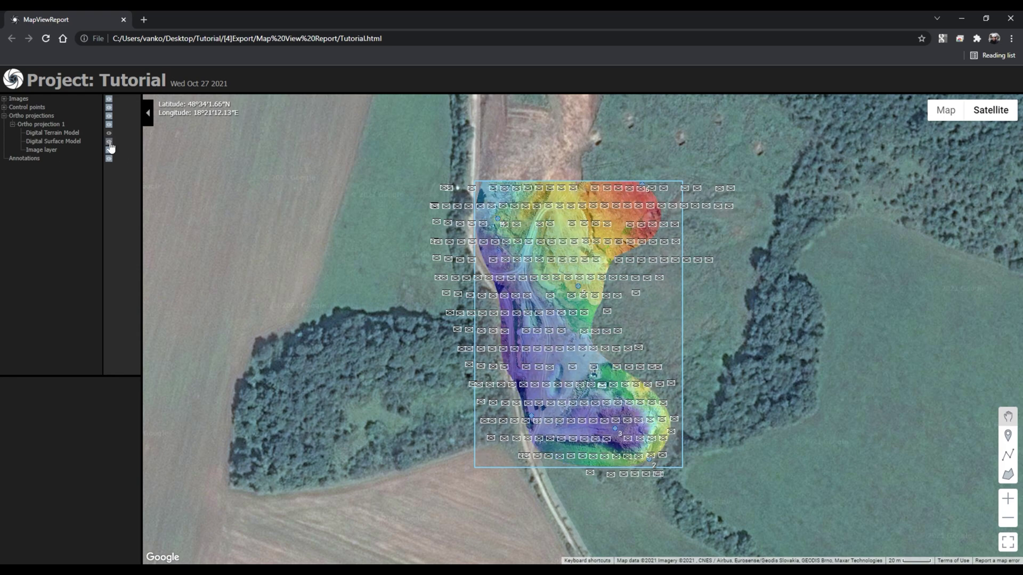